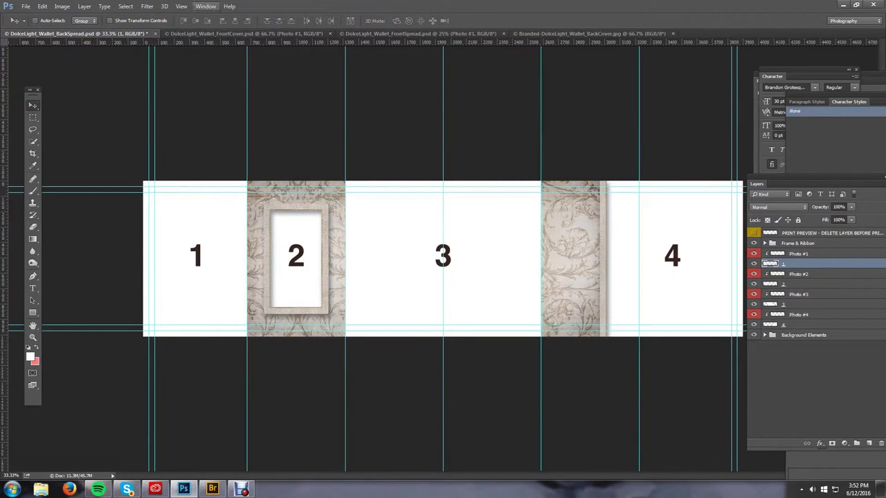
# Open the Image Loader extension for the back spread template
pyautogui.click(205, 6)
pyautogui.moveTo(214, 48)
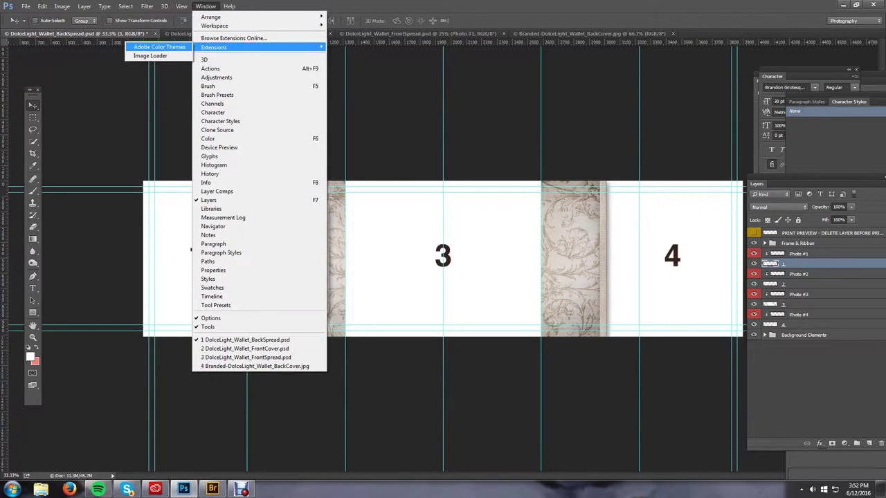
pyautogui.click(150, 55)
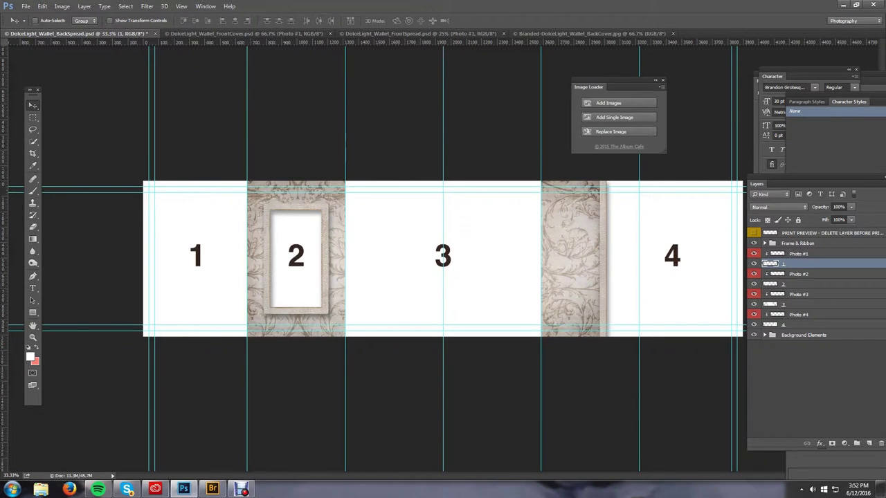
# Place _DSC7024LR.jpg from the desktop folder "temp album cafe demo" into photo slot 1 and enlarge it to about 18.1%
pyautogui.click(615, 118)
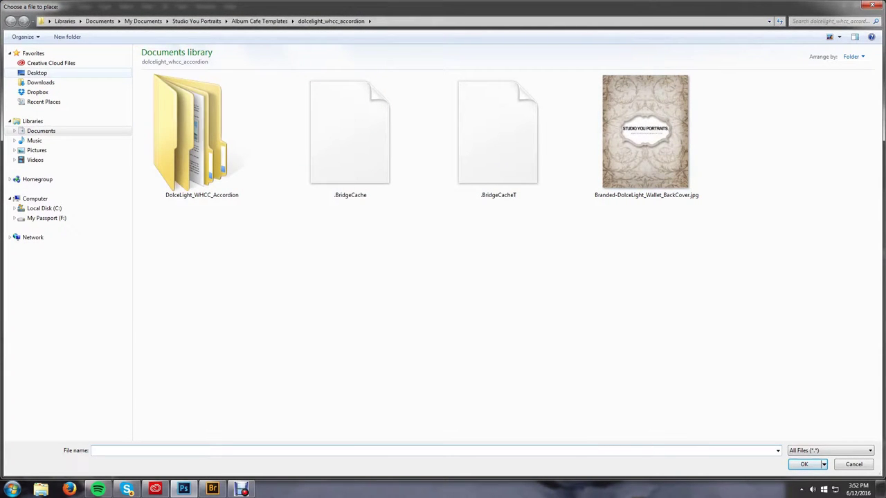
pyautogui.click(37, 73)
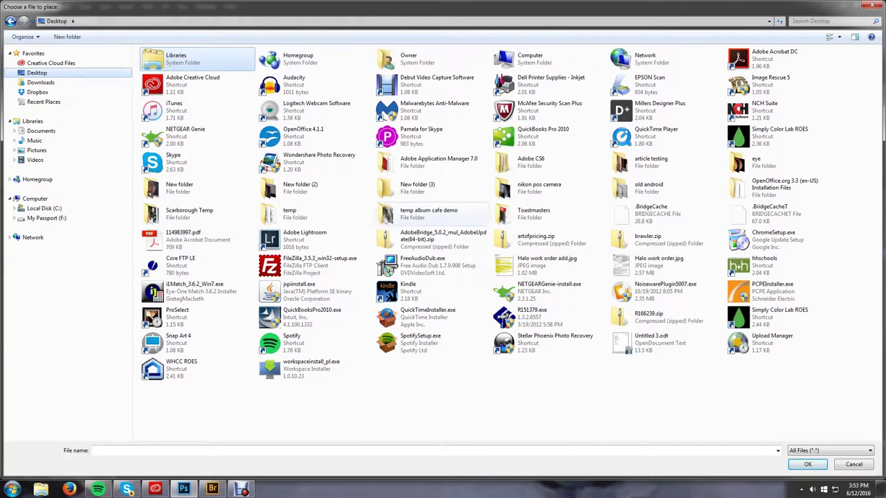
pyautogui.doubleClick(422, 213)
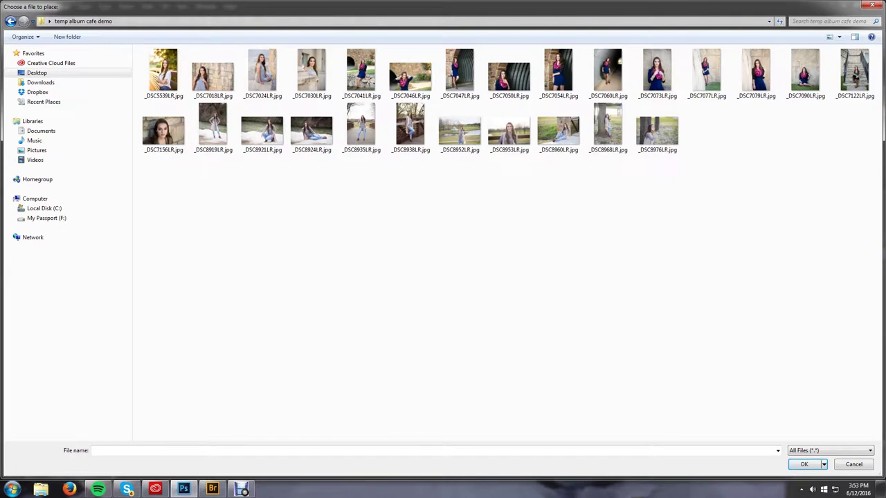
pyautogui.doubleClick(262, 72)
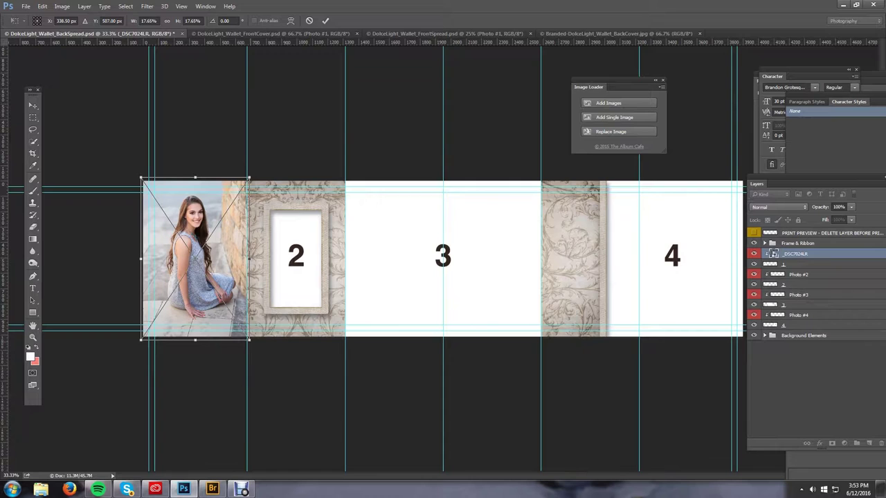
pyautogui.moveTo(248, 339)
pyautogui.mouseDown()
pyautogui.moveTo(255, 351)
pyautogui.moveTo(251, 343)
pyautogui.mouseUp()
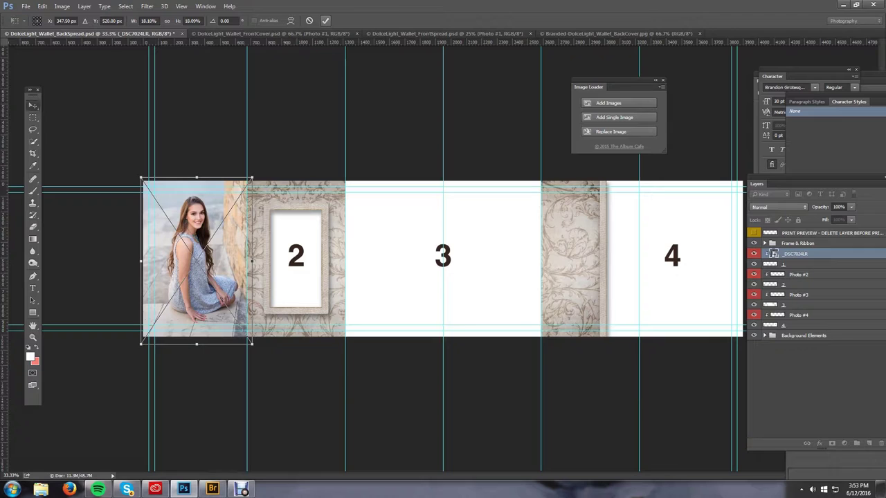
pyautogui.press('Return')
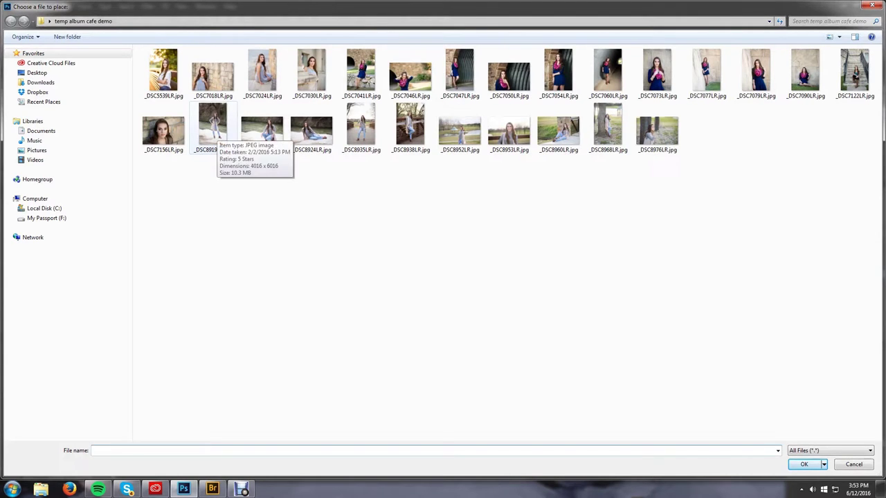
# Place _DSC8919LR.jpg into framed slot 2 and enlarge it to about 14.1% so the subject fills the frame
pyautogui.doubleClick(212, 128)
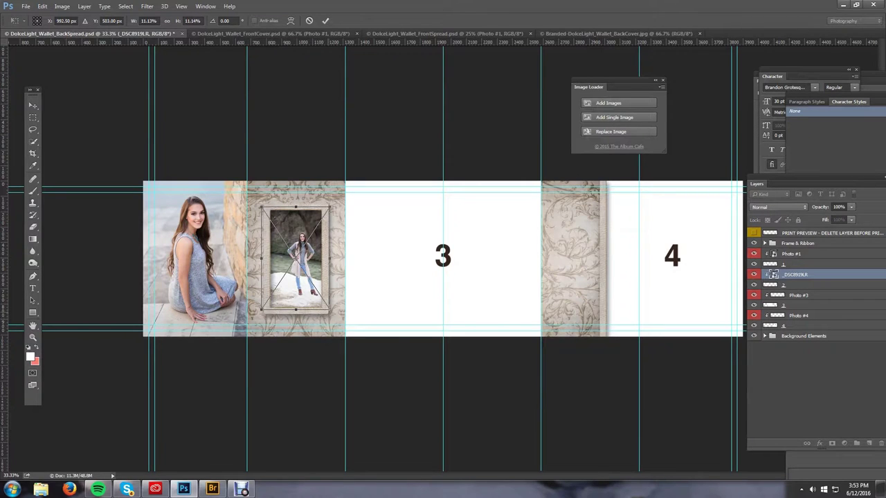
pyautogui.moveTo(329, 309); pyautogui.dragTo(331, 276)
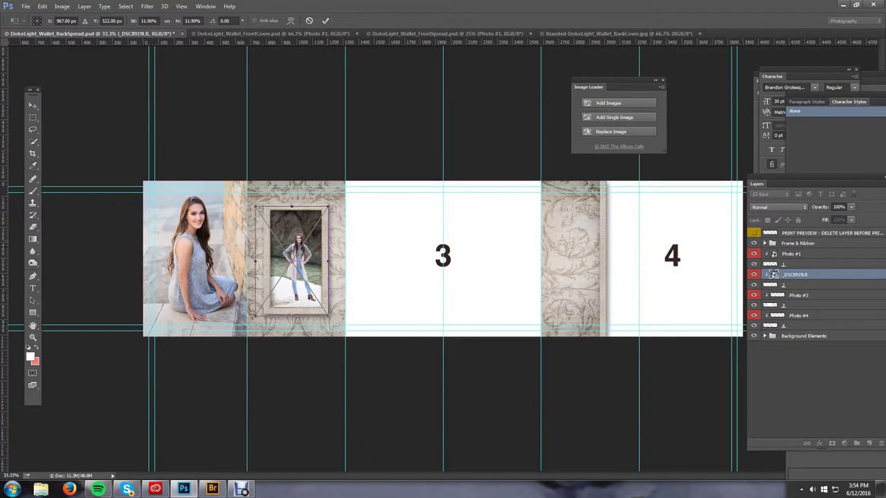
pyautogui.moveTo(329, 206); pyautogui.dragTo(334, 188)
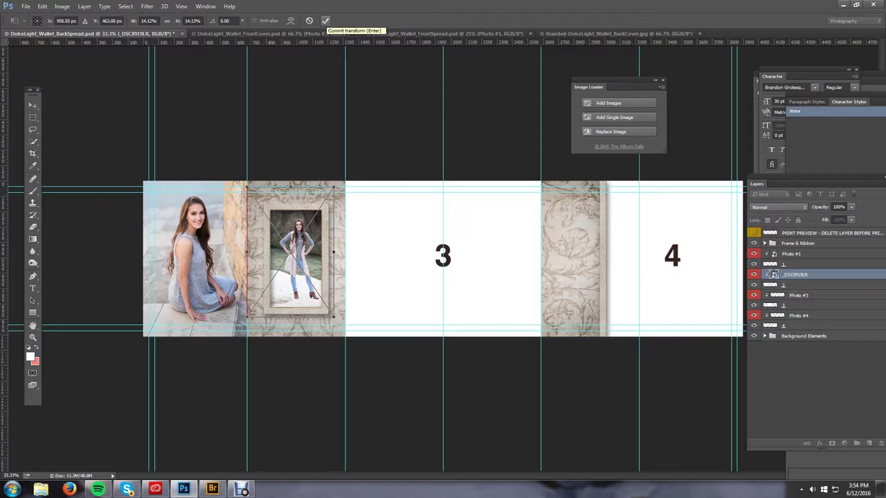
pyautogui.click(326, 21)
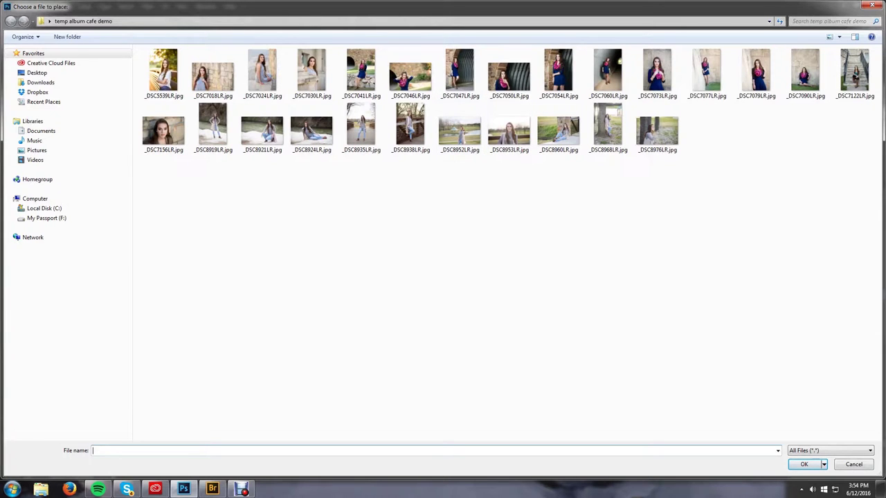
# Place _DSC8976LR.jpg into slot 3, scale it to about 25.2% and align it to the slot's upper and lower edges
pyautogui.doubleClick(657, 130)
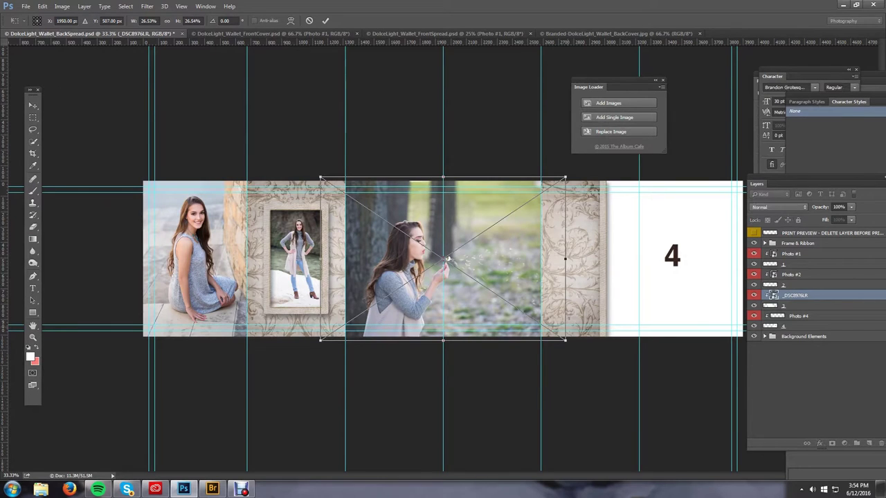
pyautogui.moveTo(565, 340); pyautogui.dragTo(547, 328)
pyautogui.moveTo(545, 279); pyautogui.dragTo(539, 296)
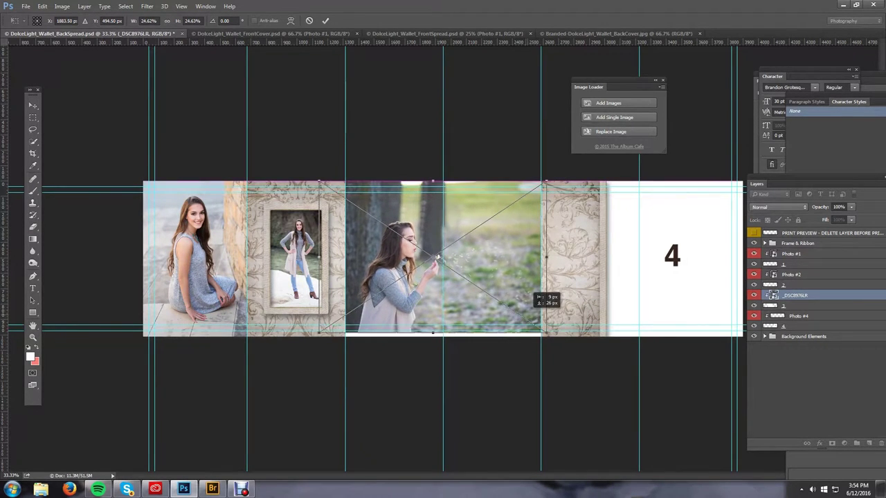
pyautogui.moveTo(544, 333)
pyautogui.mouseDown()
pyautogui.moveTo(552, 337)
pyautogui.moveTo(541, 322)
pyautogui.mouseUp()
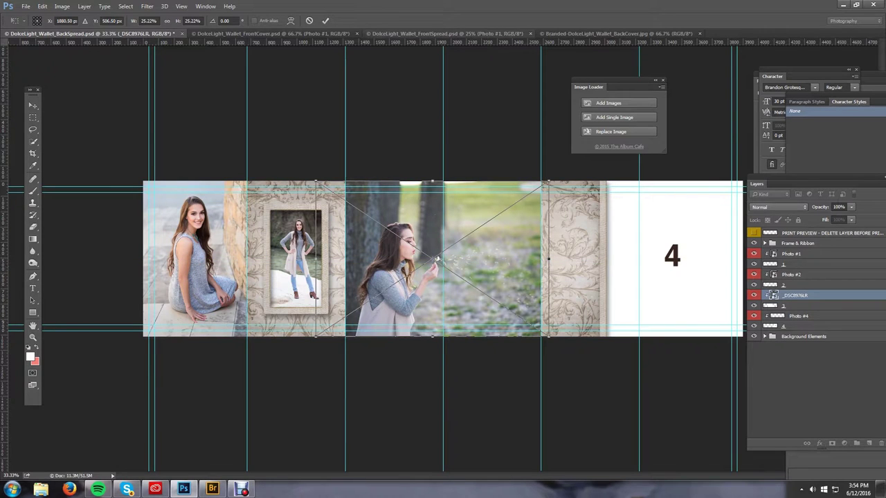
pyautogui.click(326, 22)
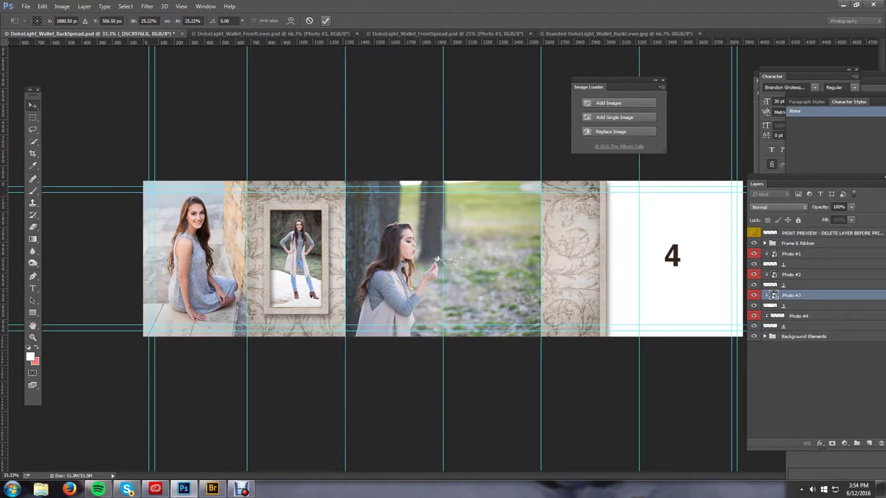
# Place _DSC7090LR.jpg into slot 4 as a single image and move it up until its lower edge meets the slot's
pyautogui.click(786, 326)
pyautogui.click(615, 117)
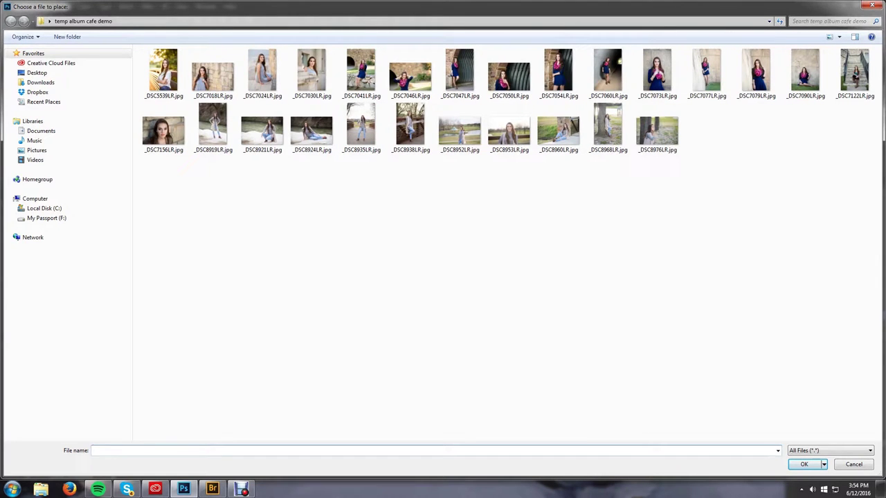
pyautogui.doubleClick(805, 73)
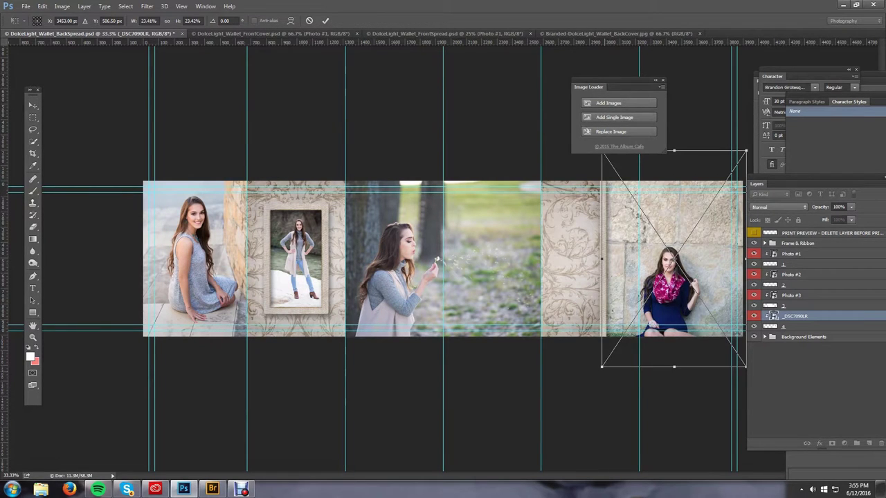
pyautogui.moveTo(647, 320); pyautogui.dragTo(645, 288)
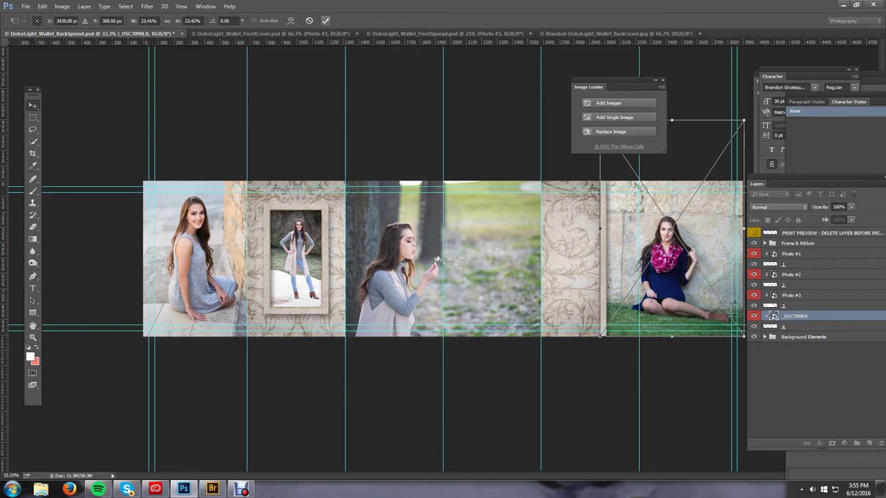
pyautogui.click(325, 20)
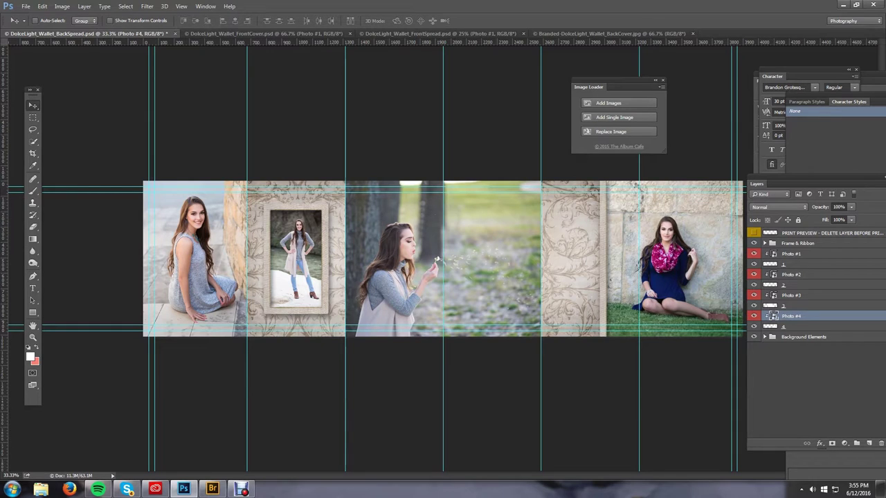
# Replace the Photo #3 image with _DSC7018LR.jpg and shift it right and slightly down, aligning its left edge with the slot
pyautogui.click(795, 306)
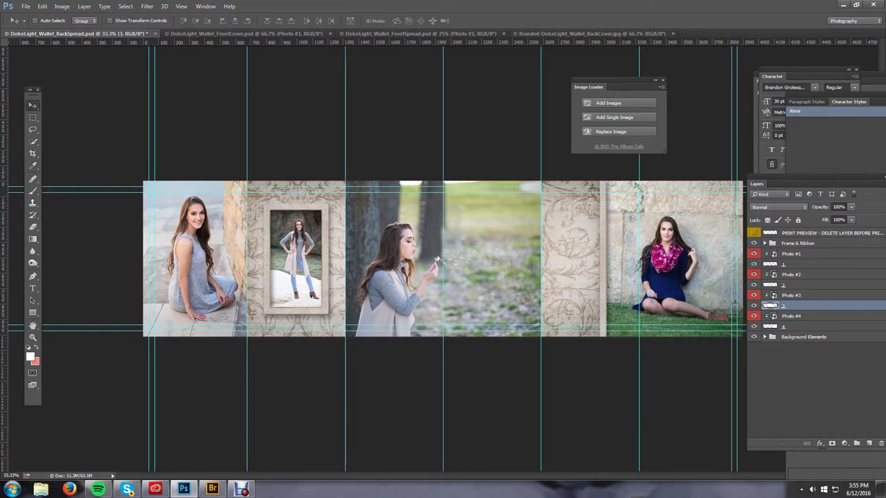
pyautogui.click(791, 295)
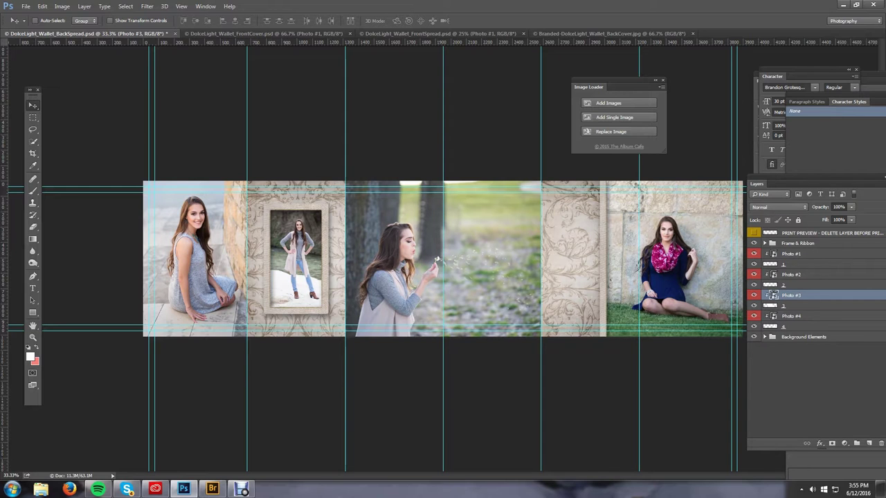
pyautogui.click(611, 132)
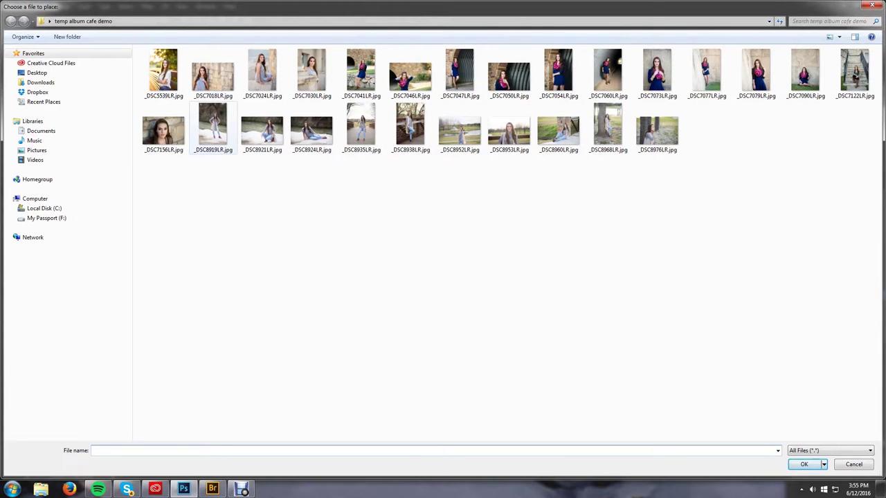
pyautogui.doubleClick(213, 77)
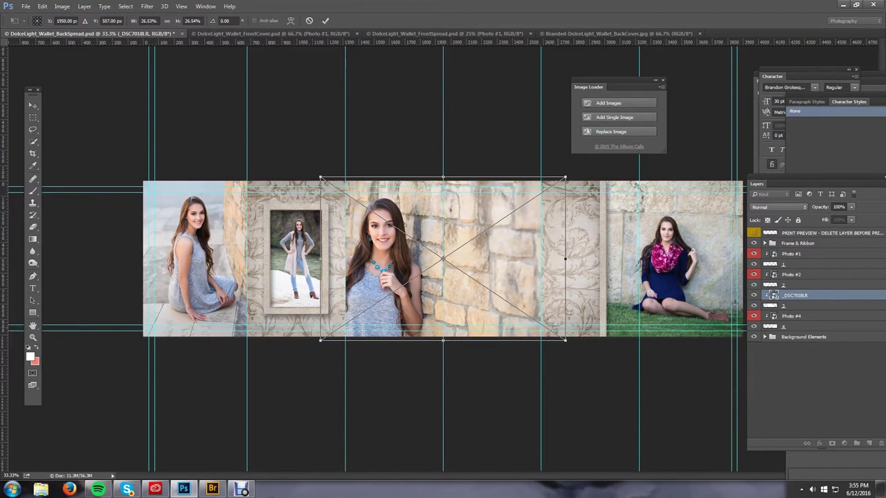
pyautogui.moveTo(560, 305); pyautogui.dragTo(587, 311)
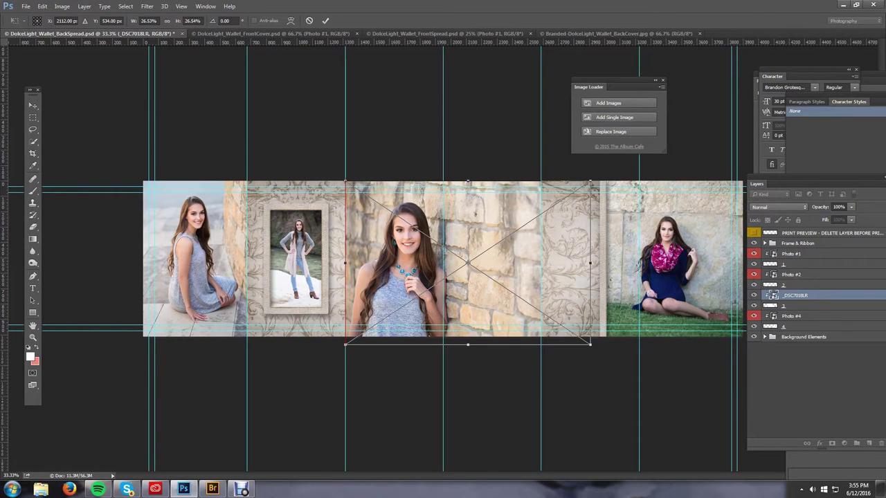
pyautogui.click(325, 20)
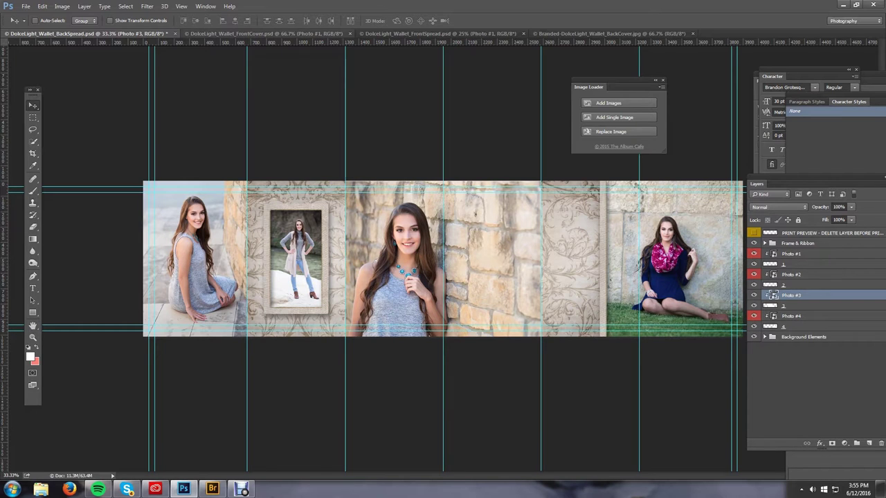
# In DolceLight_Wallet_FrontCover.psd, open the name text on the metal bar for editing with font substitution, and discard the edit
pyautogui.click(269, 33)
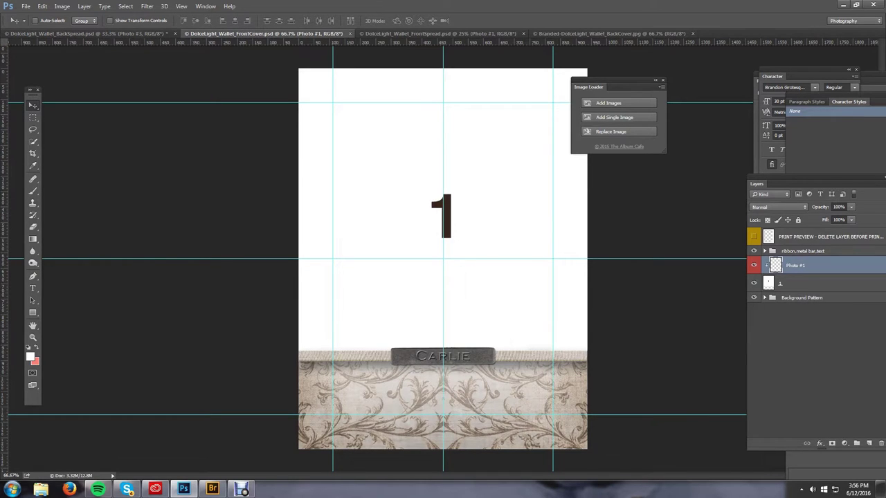
pyautogui.click(802, 251)
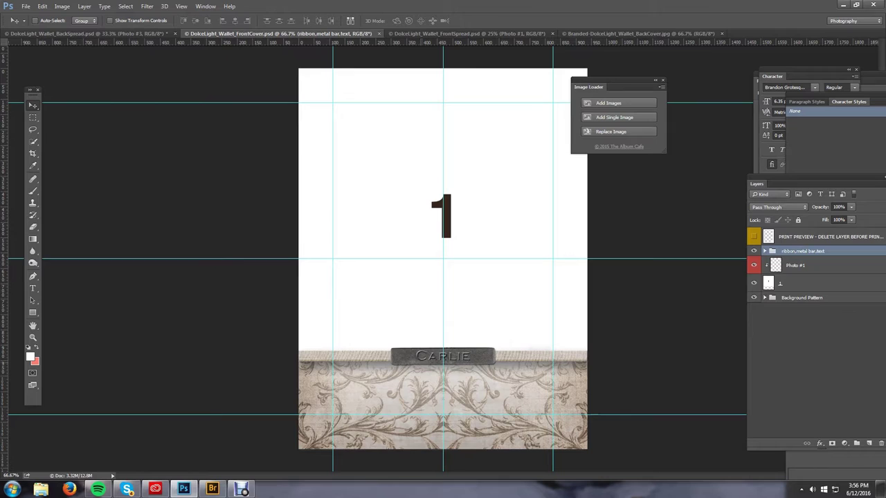
pyautogui.press('t')
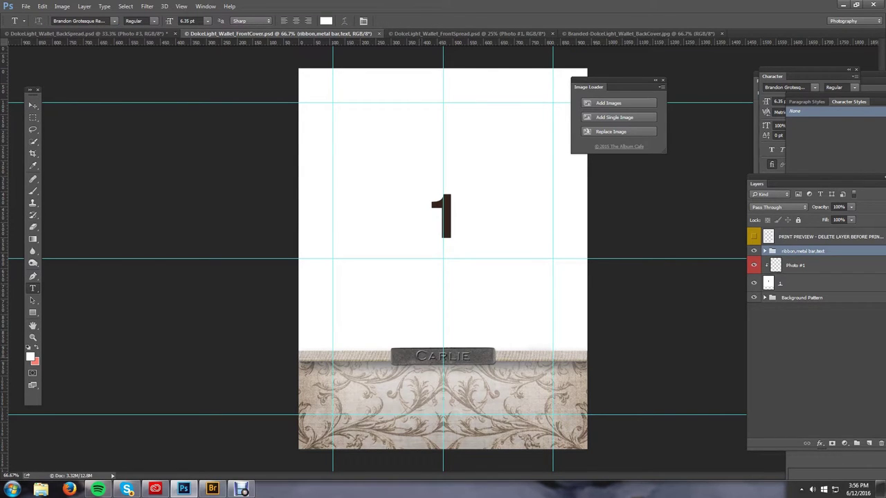
pyautogui.doubleClick(443, 355)
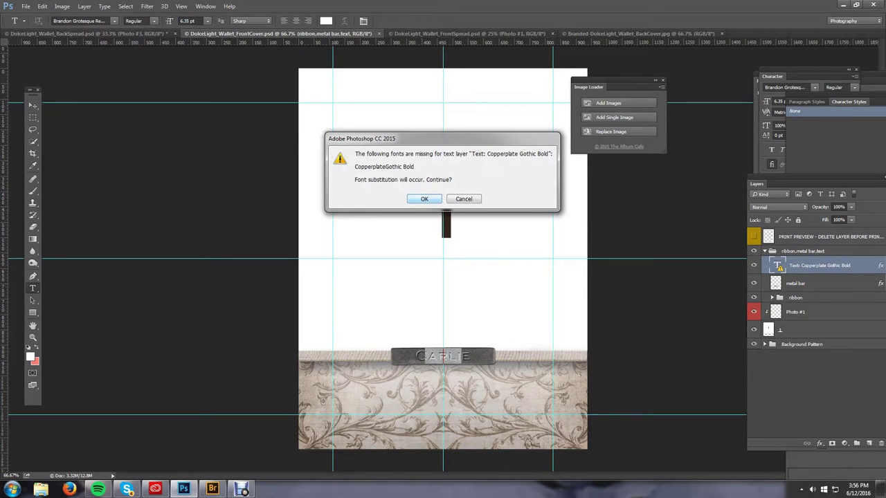
pyautogui.press('Return')
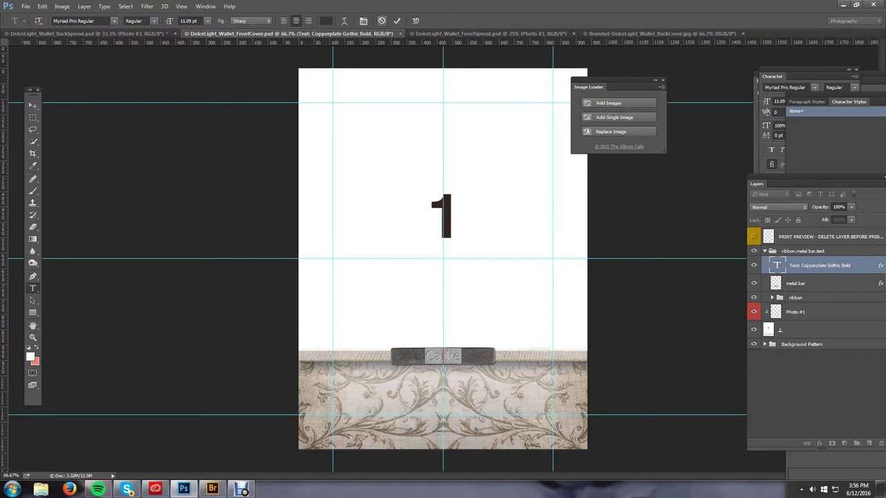
pyautogui.click(382, 21)
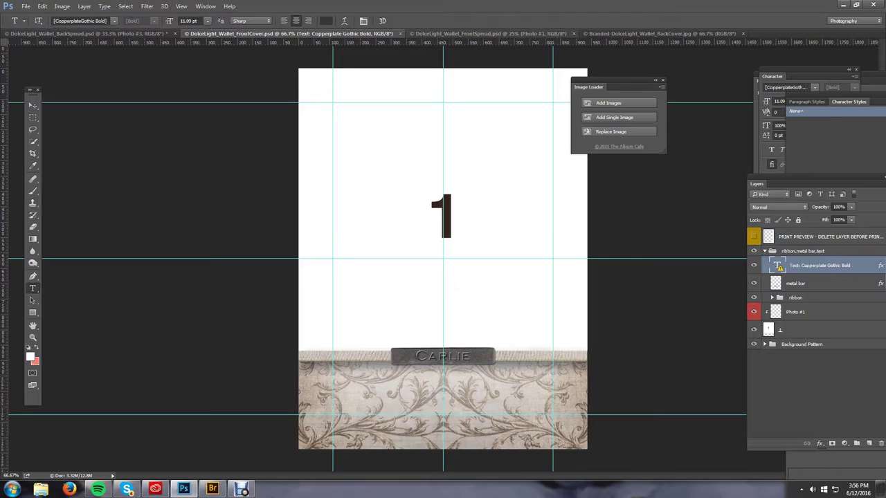
# In DolceLight_Wallet_FrontSpread.psd, hide the group containing the ribbon, metal bar and text
pyautogui.click(509, 33)
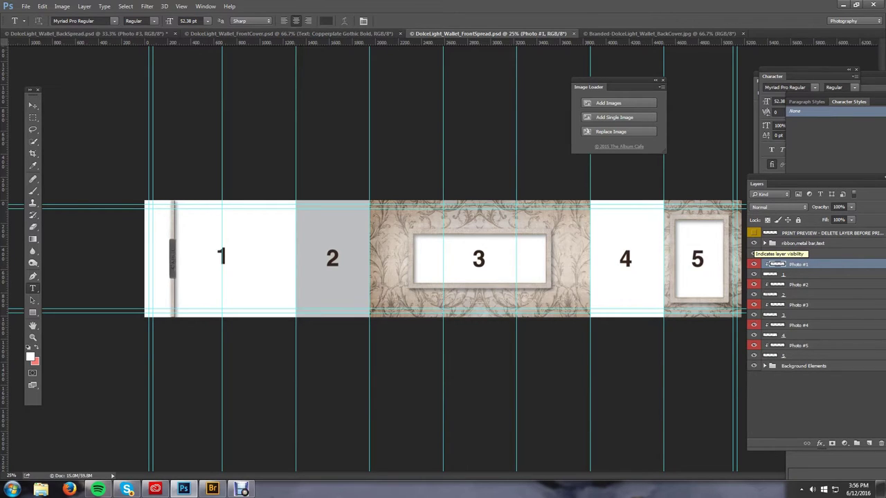
pyautogui.click(754, 254)
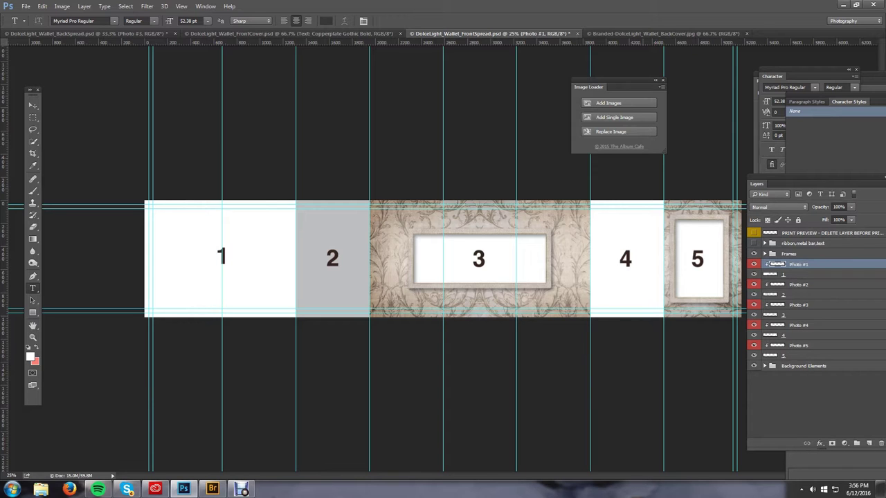
# Load _DSC8924LR.jpg into slot 1 of the front spread, shift it about 72 px left and 10 px up, and stop loading before slot 2
pyautogui.click(619, 104)
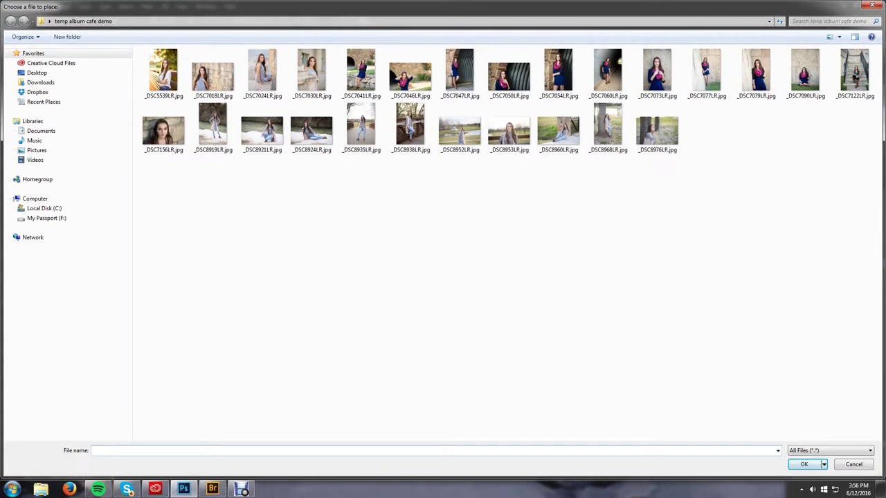
pyautogui.doubleClick(312, 130)
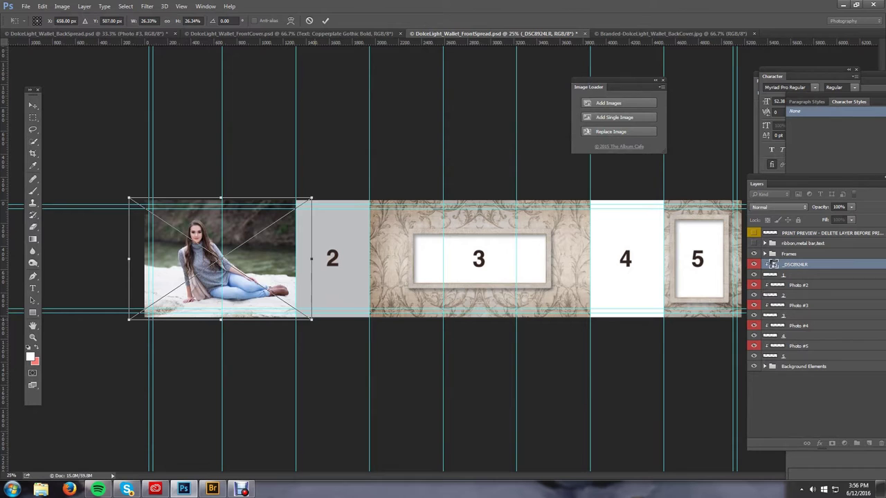
pyautogui.moveTo(287, 273); pyautogui.dragTo(277, 273)
pyautogui.click(326, 21)
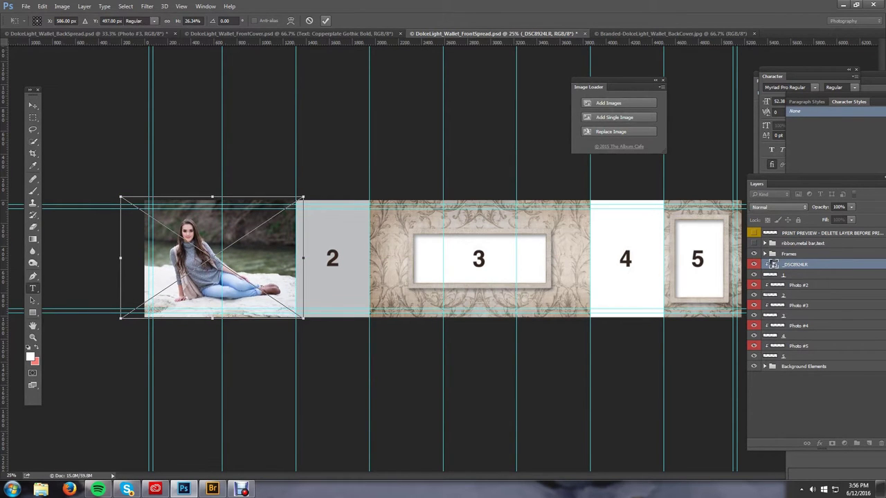
pyautogui.press('Return')
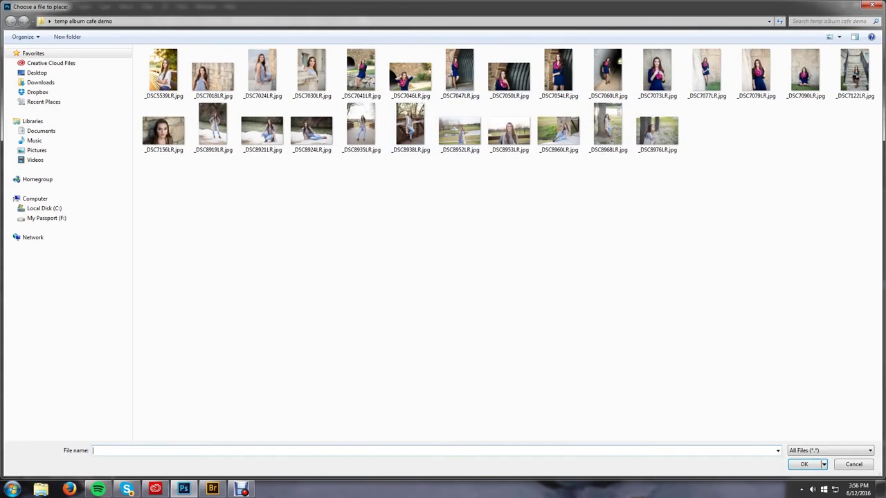
pyautogui.click(854, 464)
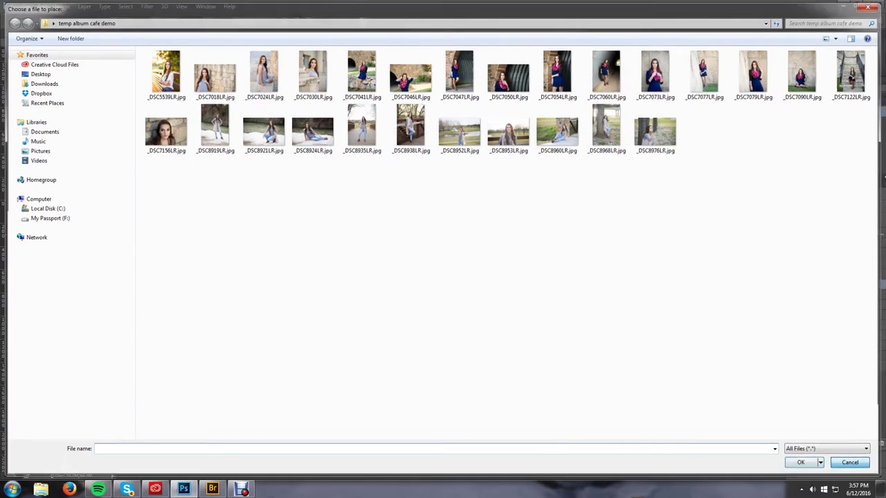
# Show Branded-DolceLight_Wallet_BackCover.jpg and move the Image Loader panel clear of the cover artwork
pyautogui.click(658, 34)
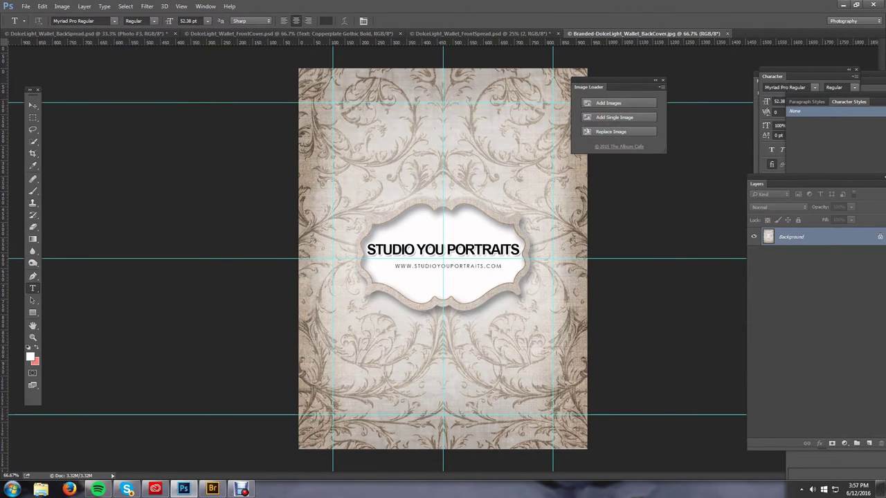
pyautogui.moveTo(609, 86); pyautogui.dragTo(681, 80)
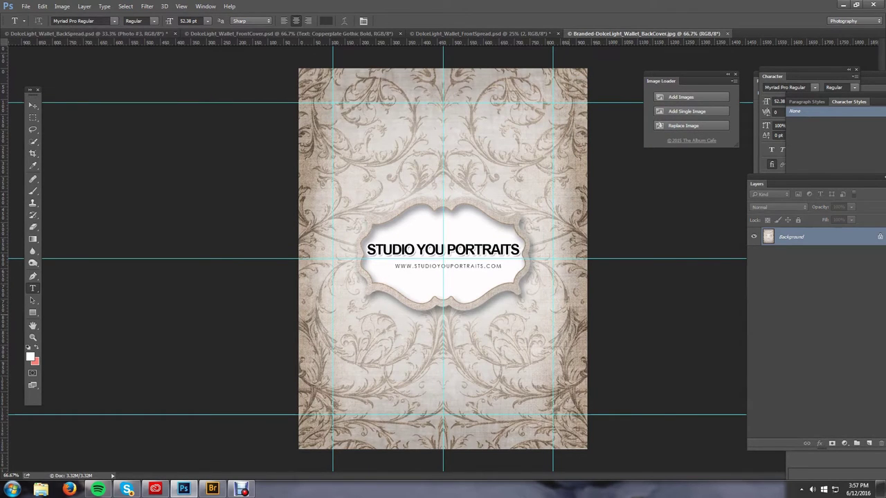